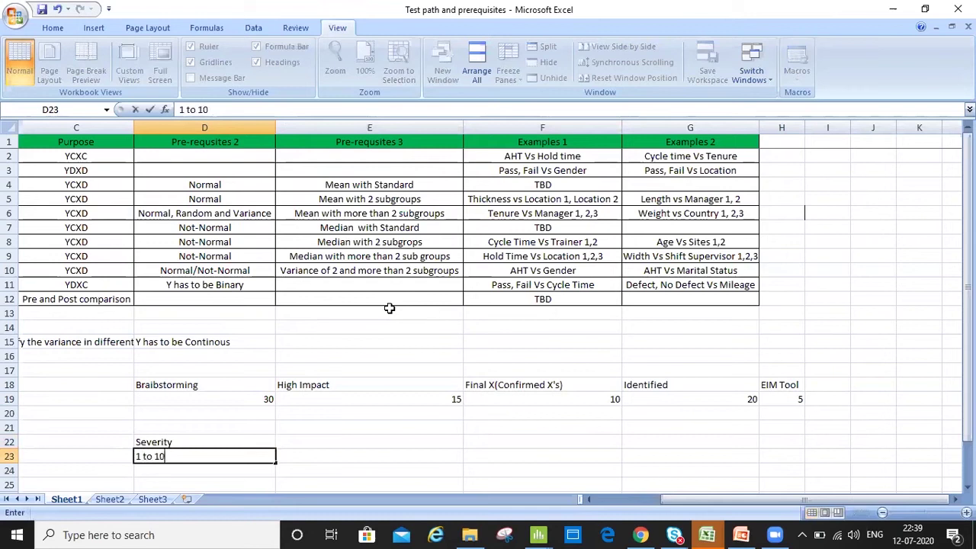
Complete the rating note in D23 under Severity so it reads "1 to 10- Higher the critical"
type("er H")
key("BackSpace")
key("BackSpace")
key("BackSpace")
key("BackSpace")
type("her the cri")
key("BackSpace")
key("BackSpace")
type("ritical")
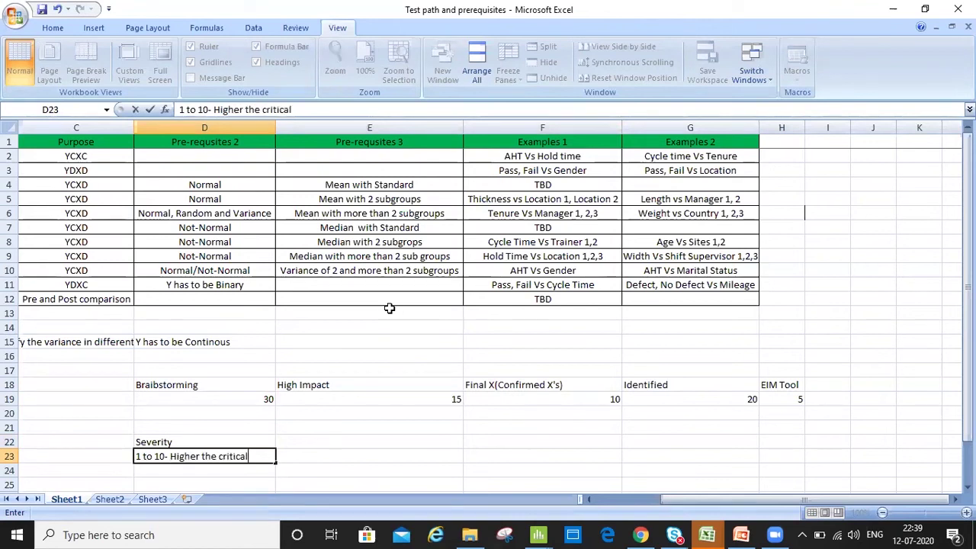
Enter the heading "Occurrence" in E22, beside the Severity heading
key("Up")
key("Right")
type("Occurrence")
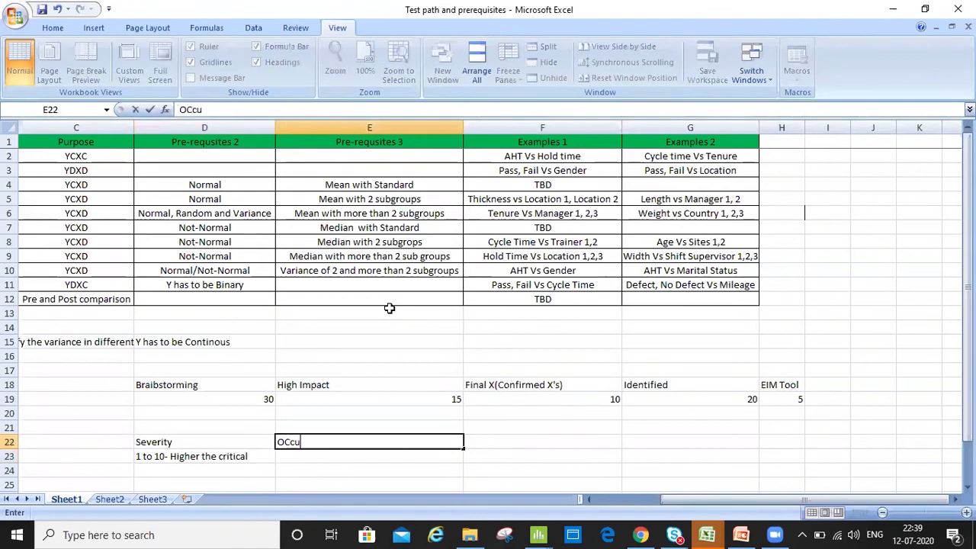
key("Return")
Enter the note "No of times the failure mode can happen (1 to 10 - higher the more occurrence)" in E23
type("N of o")
key("BackSpace")
key("BackSpace")
key("BackSpace")
key("BackSpace")
key("BackSpace")
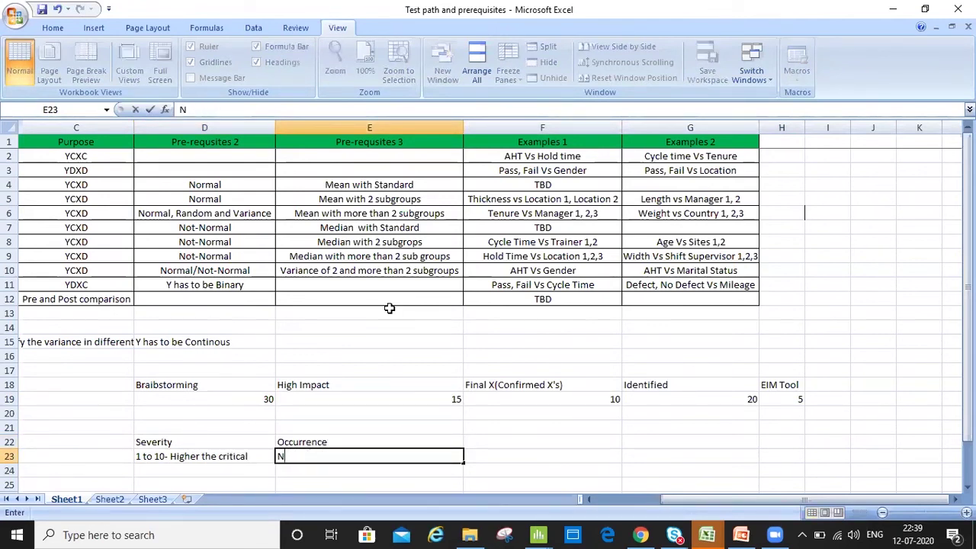
type("o of times the fa")
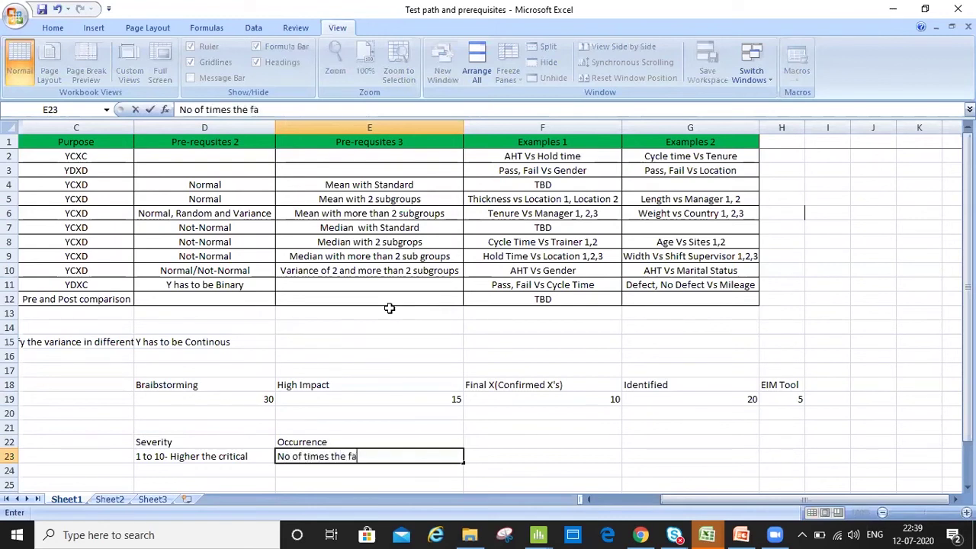
type("ilure mode can happen")
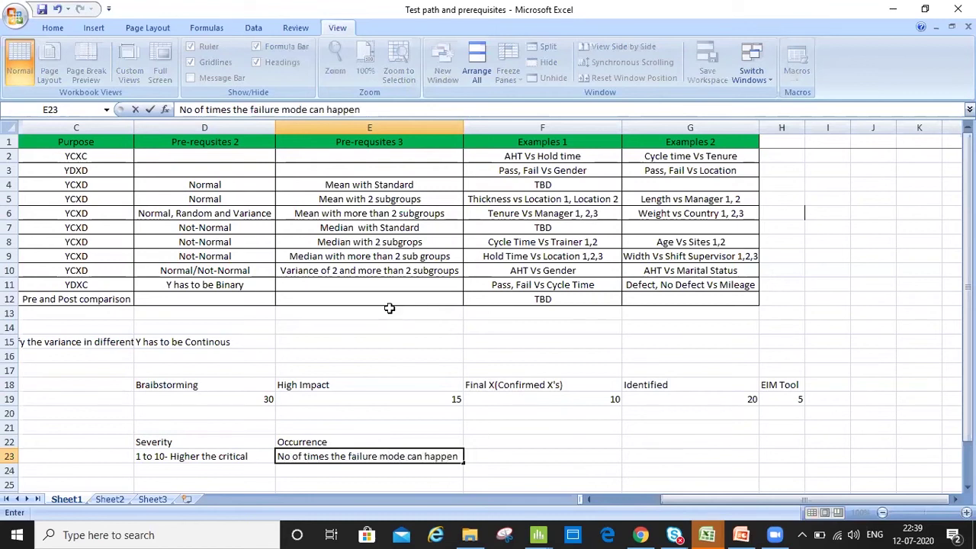
type(" (1 to 10 - high")
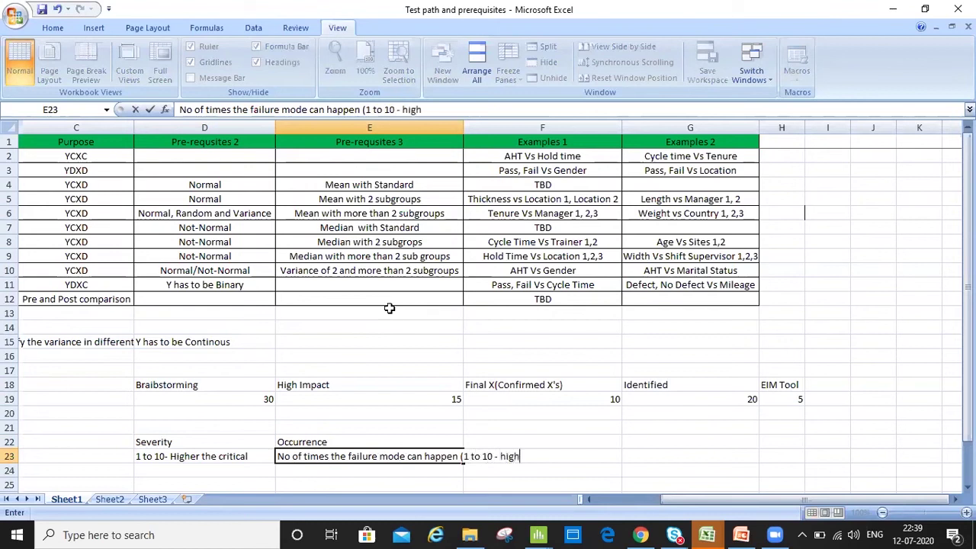
type("er the ")
type("more occur")
type("rence)")
key("Return")
Wrap the text of the occurrence note in E23 so it fits the column width
key("Up")
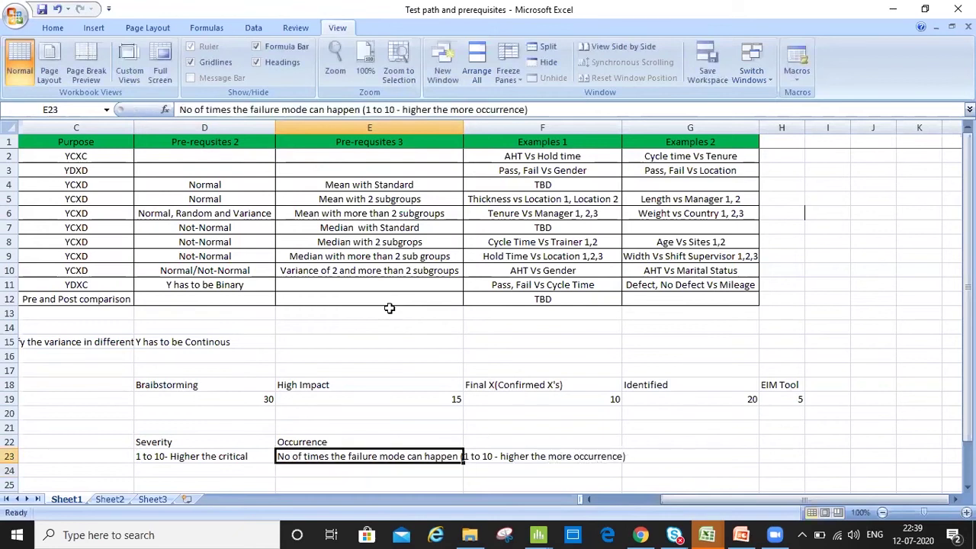
left_click(54, 29)
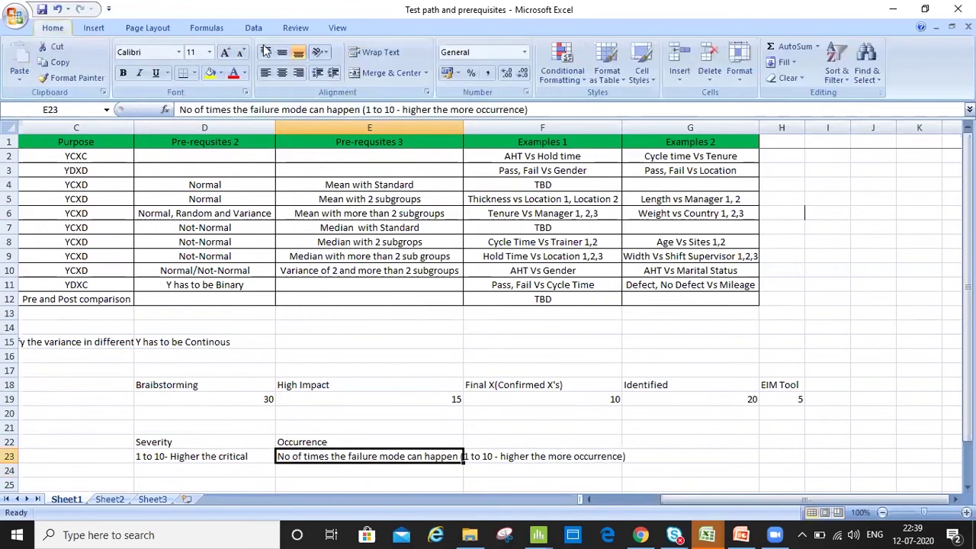
left_click(377, 52)
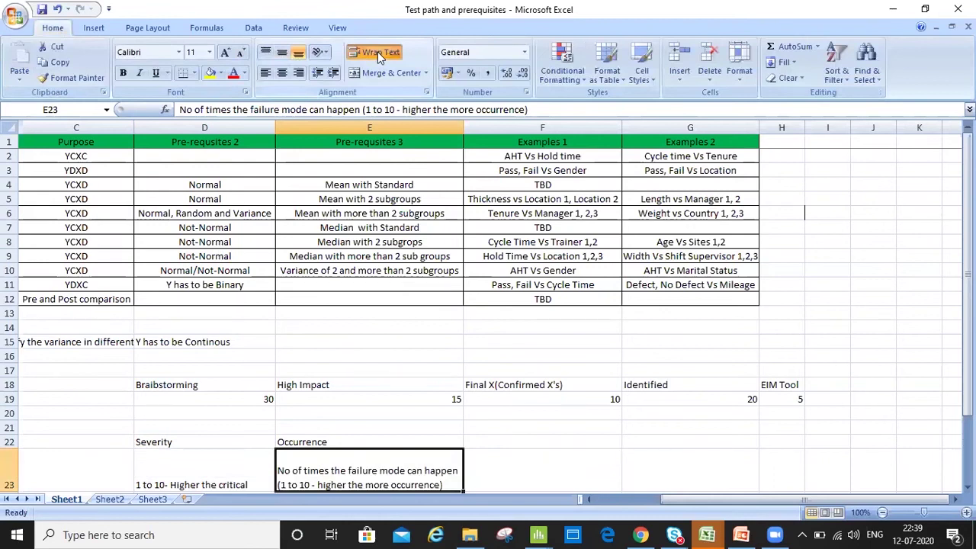
Enter the heading "Detection" in F22, beside the Occurrence heading
key("Up")
key("Right")
type("De")
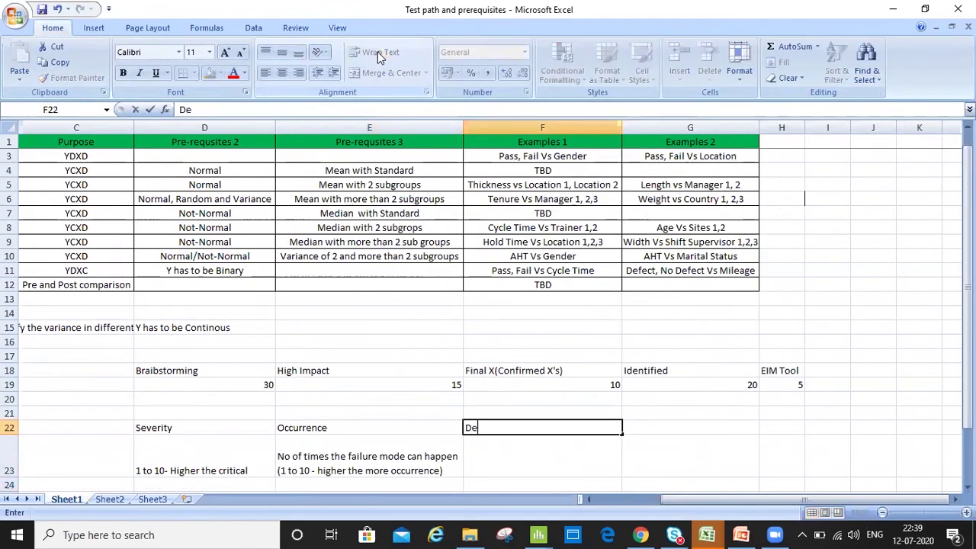
type("tection")
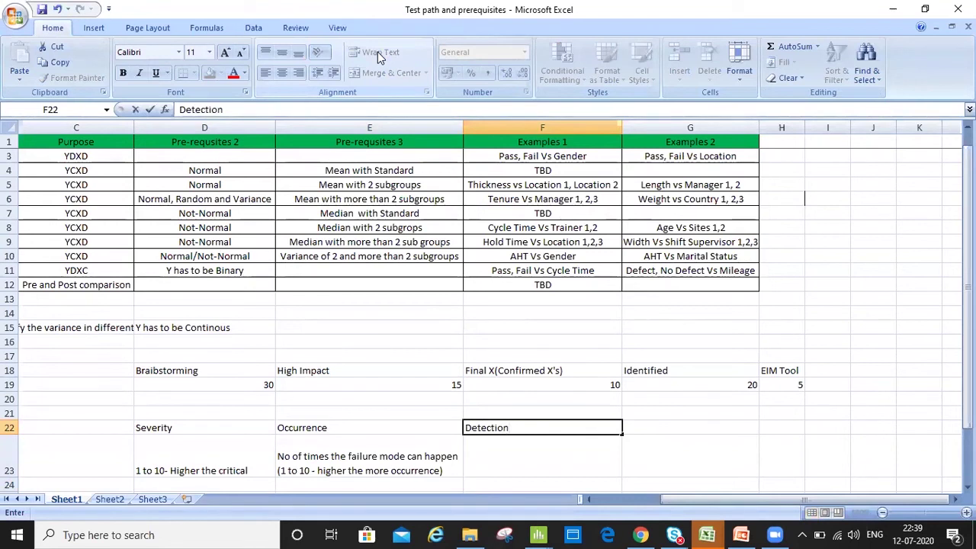
key("Return")
type("How many")
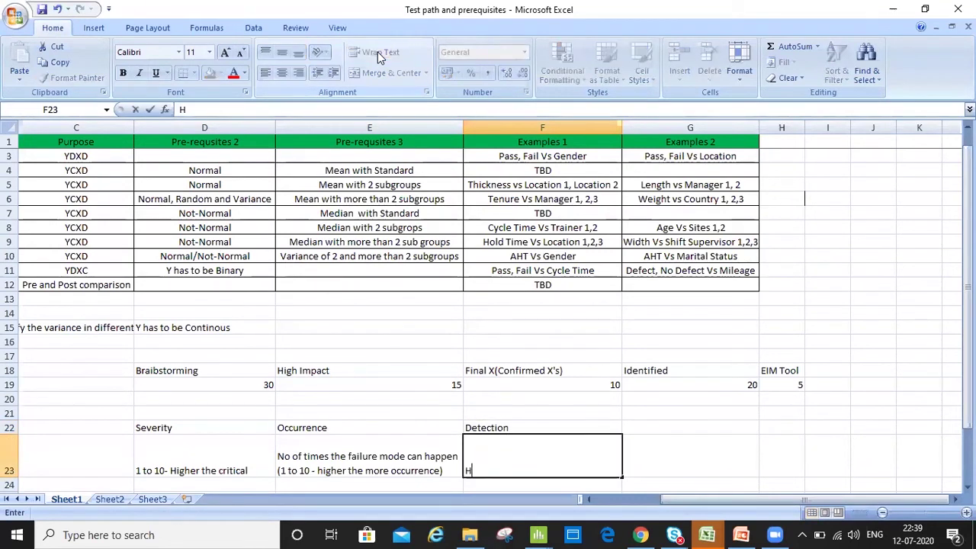
key("BackSpace")
key("BackSpace")
key("BackSpace")
key("BackSpace")
key("BackSpace")
key("BackSpace")
key("BackSpace")
key("BackSpace")
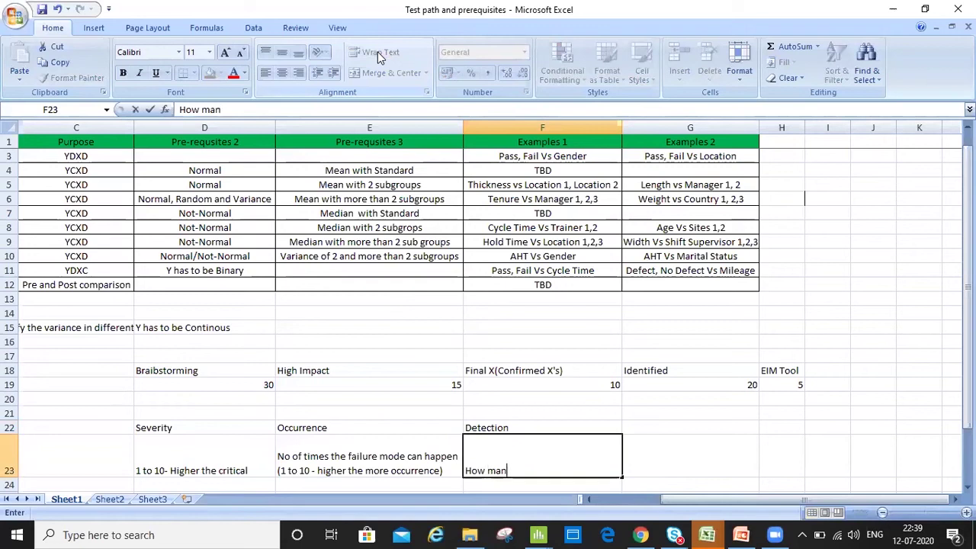
Start the note in F23 under Detection with "How easily, will I be able to detect the failure mode -"
type("How easily, will I be ab")
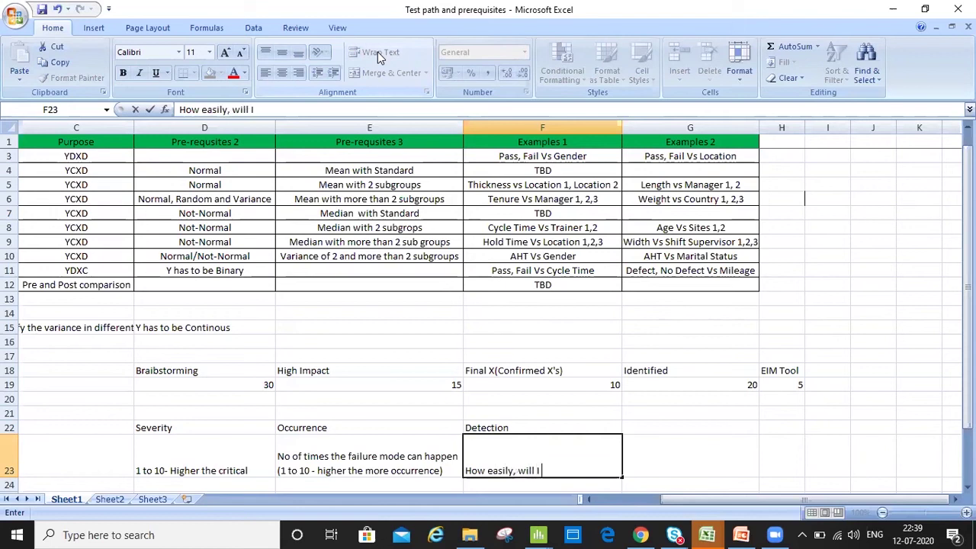
type("le to det")
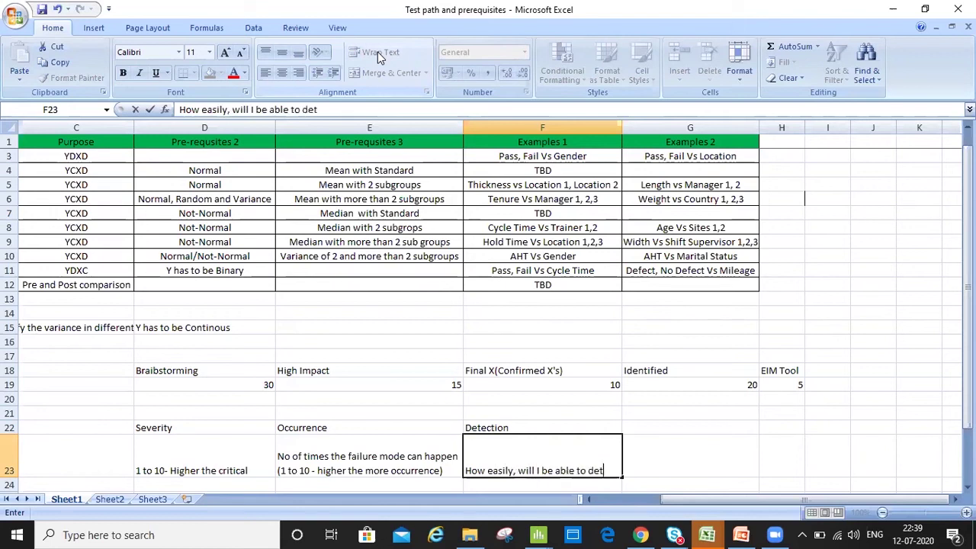
type("ect the fai")
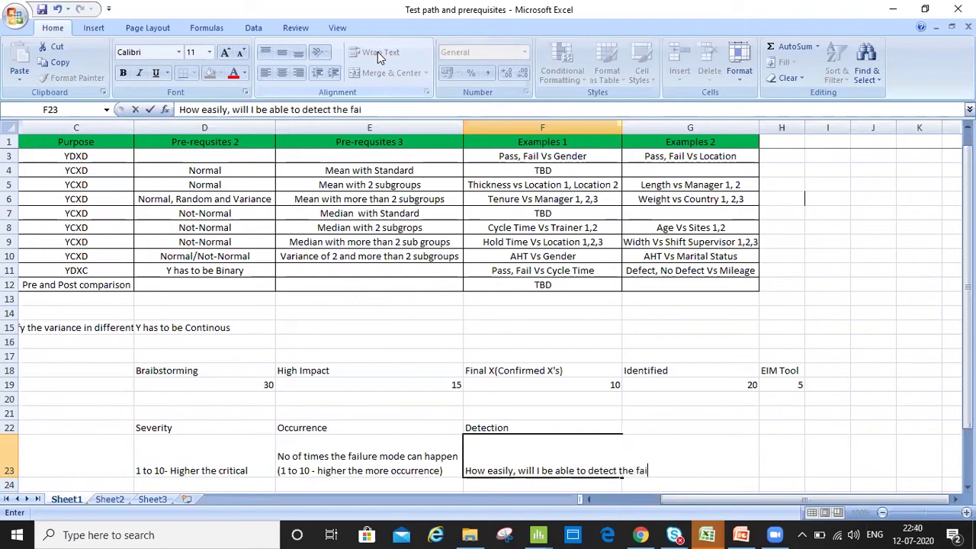
type("lure mode - ")
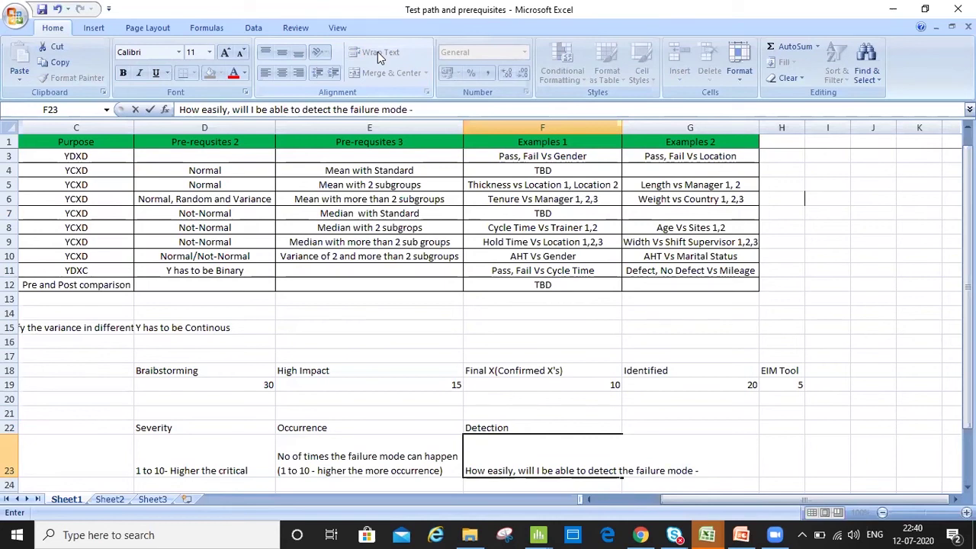
Continue the F23 note with "8 , 9 or 10 , if you are not able to detec the failure , then you would have"
type(" 8 , 9 or")
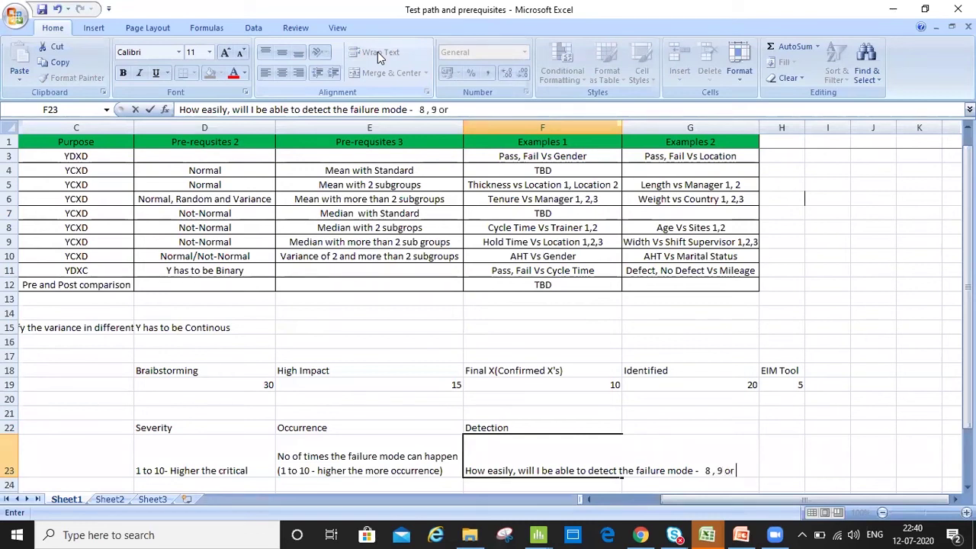
type(" 10 , if you are not ab")
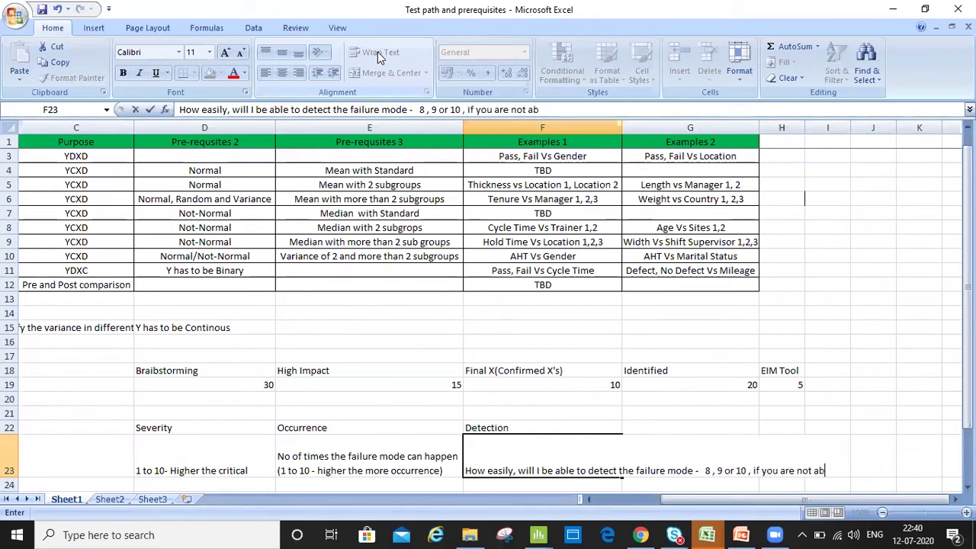
type("le to detec")
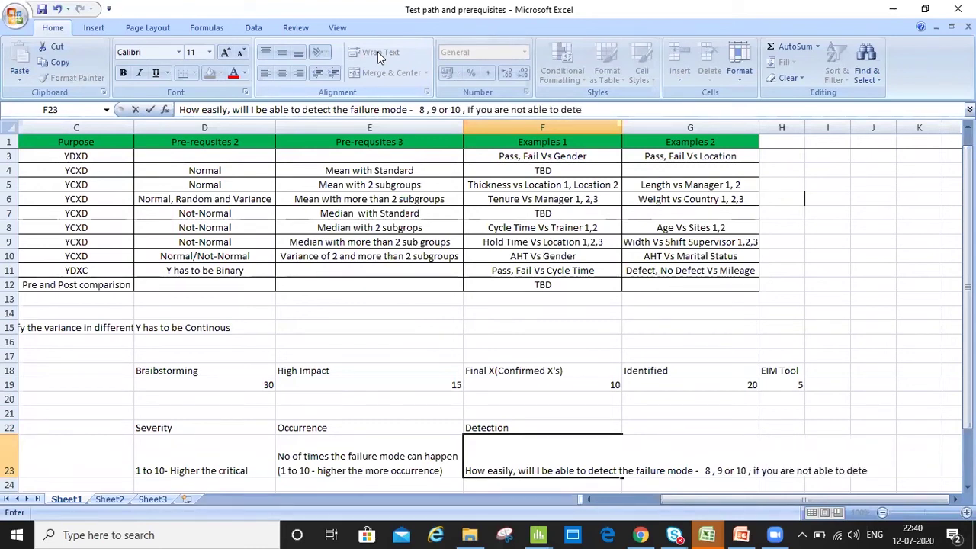
type(" the failure ")
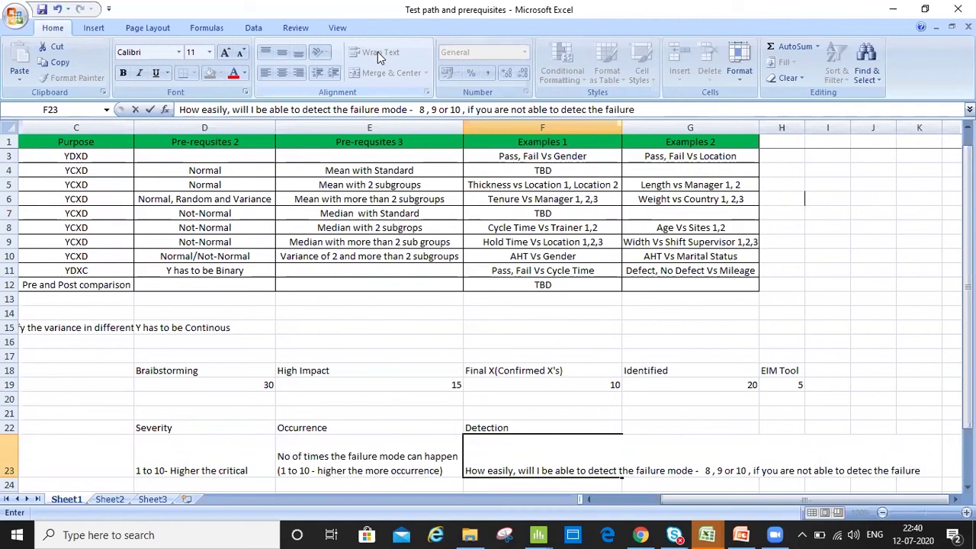
type(", then you would")
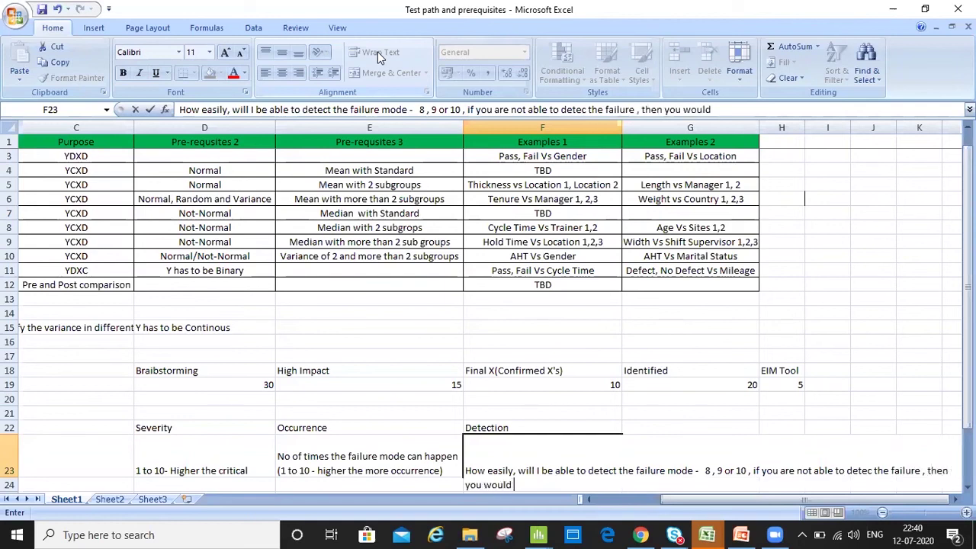
type(" have")
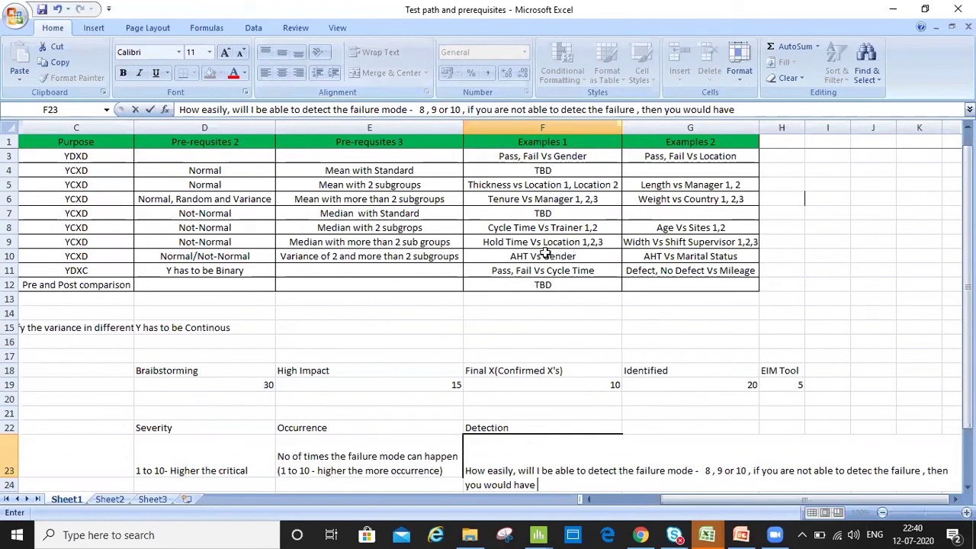
Replace the ratings "8 , 9 or 10" within the F23 detection note with "1,2,3"
left_click(421, 109)
key("shift+Right")
key("shift+Right")
key("shift+Right")
key("shift+Right")
key("shift+Right")
key("shift+Right")
key("shift+Right")
key("shift+Right")
key("shift+Right")
key("shift+Right")
key("shift+Right")
type("1,2,")
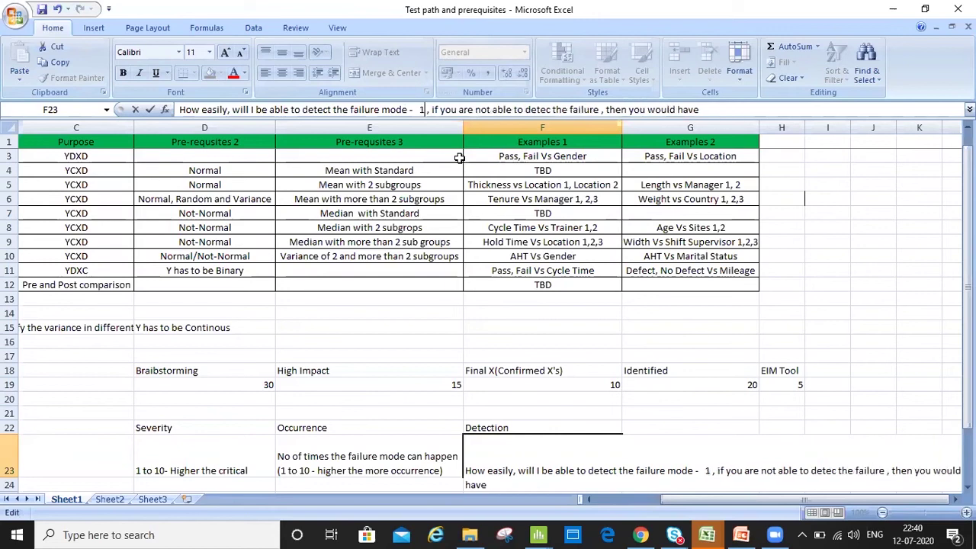
type("3")
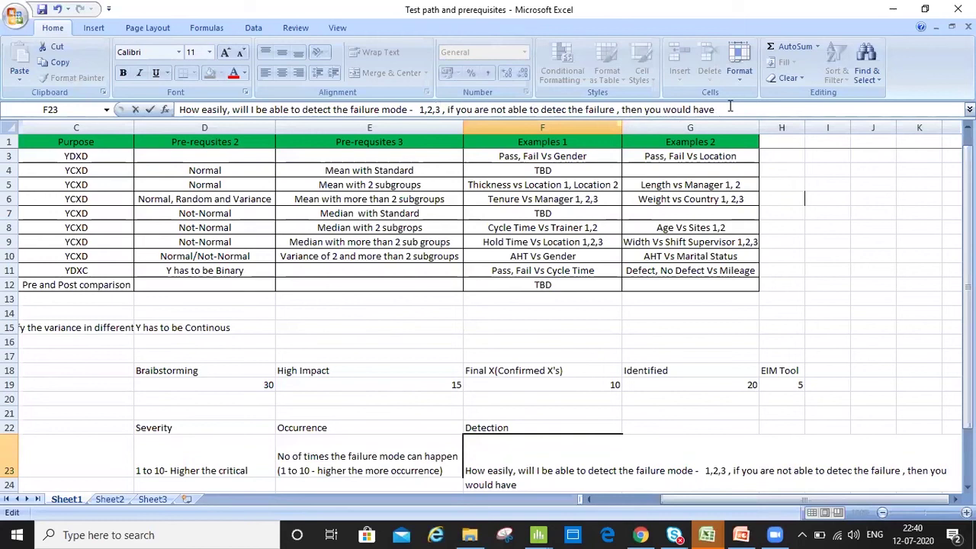
Finish the F23 detection note with "a higher rating of 8 to 10" and wrap its text within the cell
type(" a higher rating of")
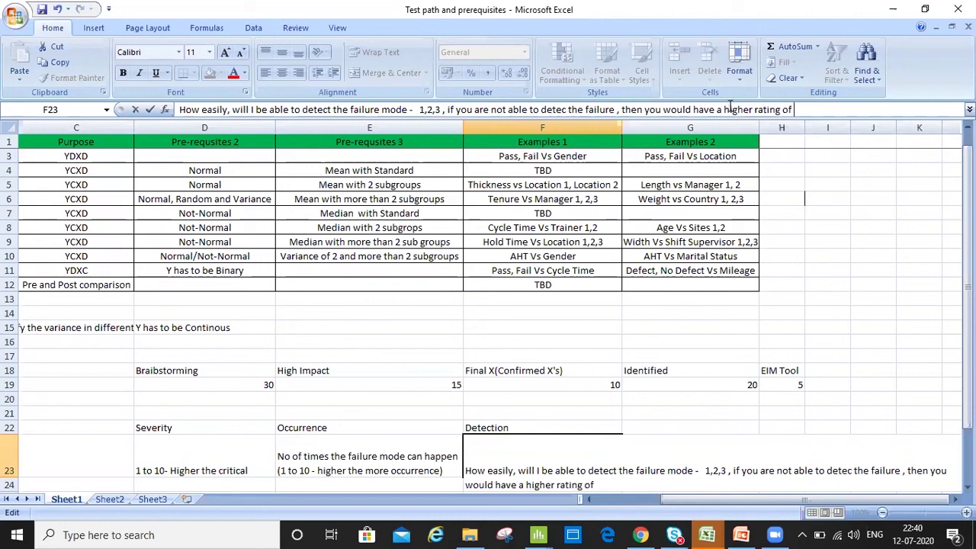
type(" 8 to 19")
key("Return")
key("Return")
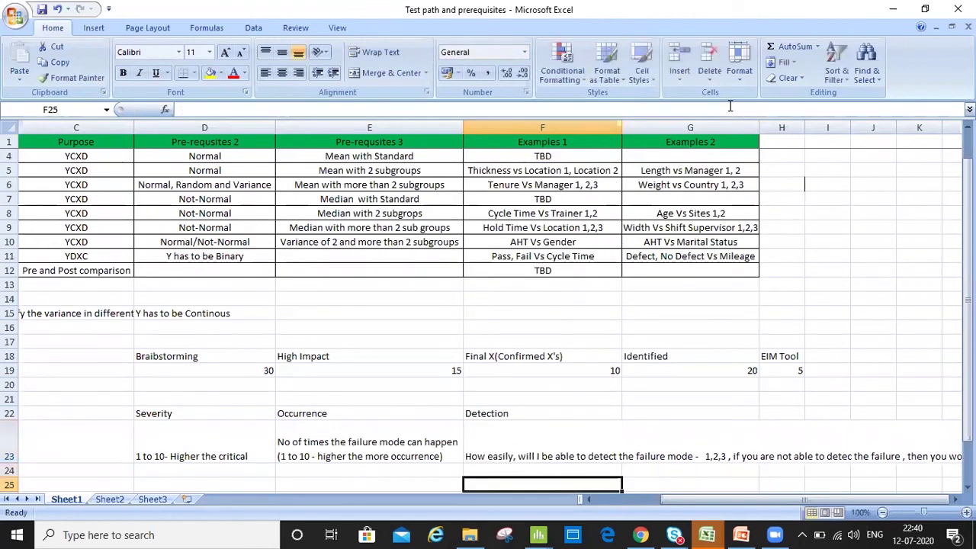
left_click(503, 433)
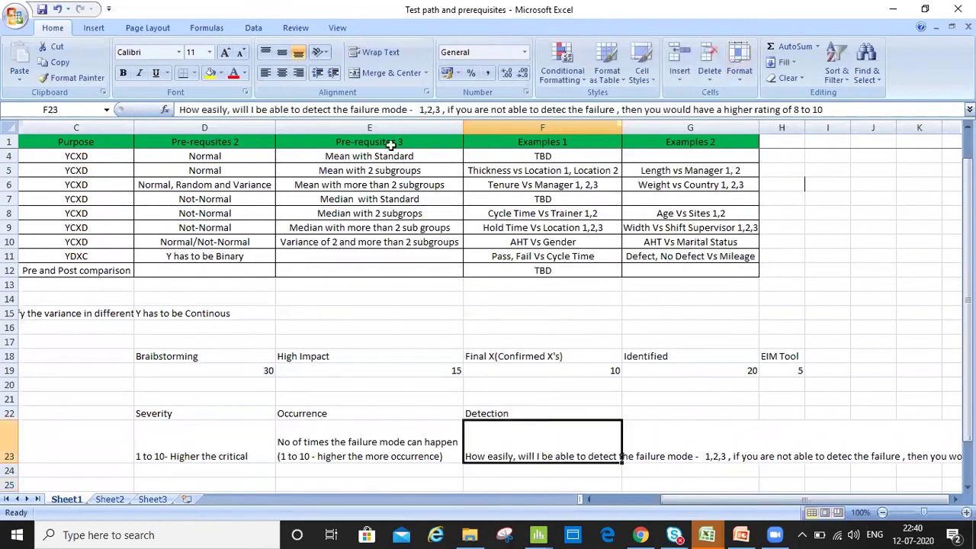
left_click(371, 52)
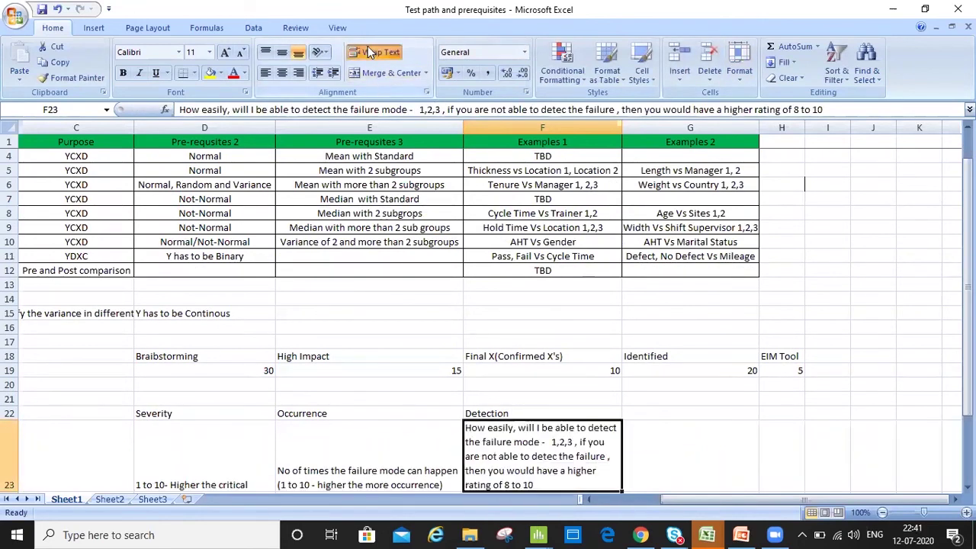
key("Left")
key("Left")
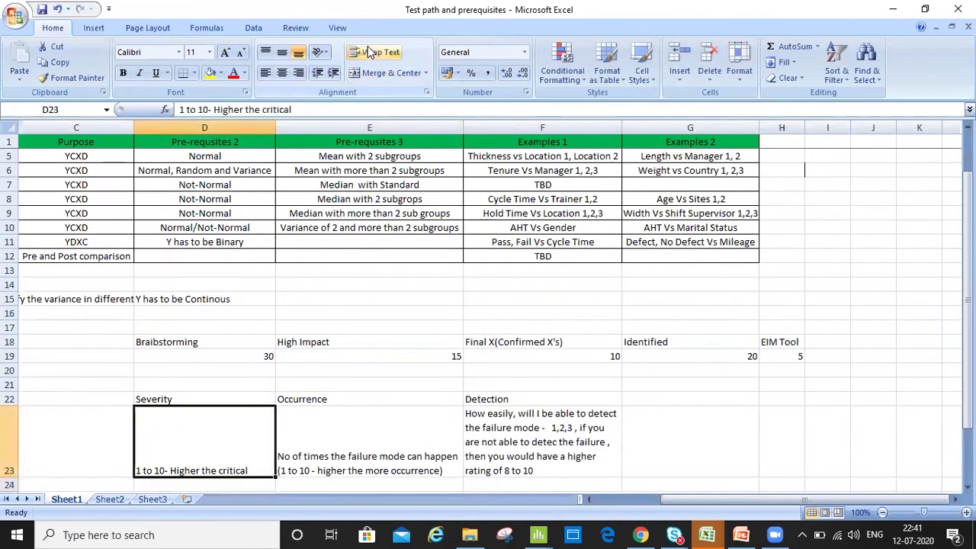
key("Right")
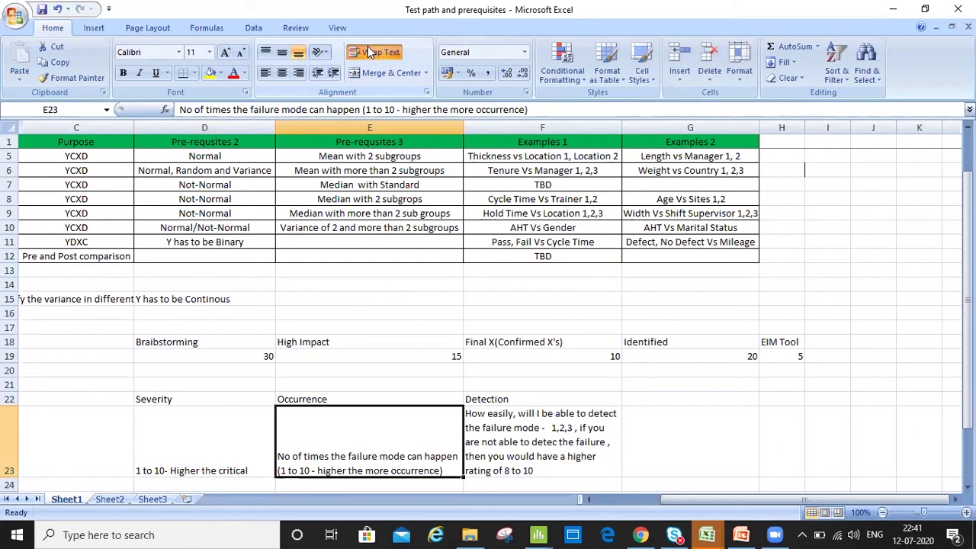
key("Up")
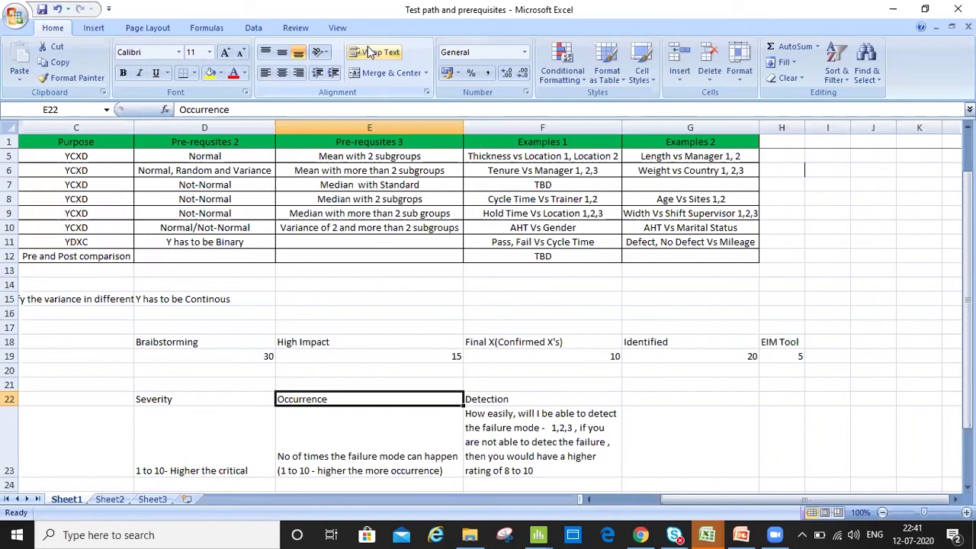
key("Down")
key("Left")
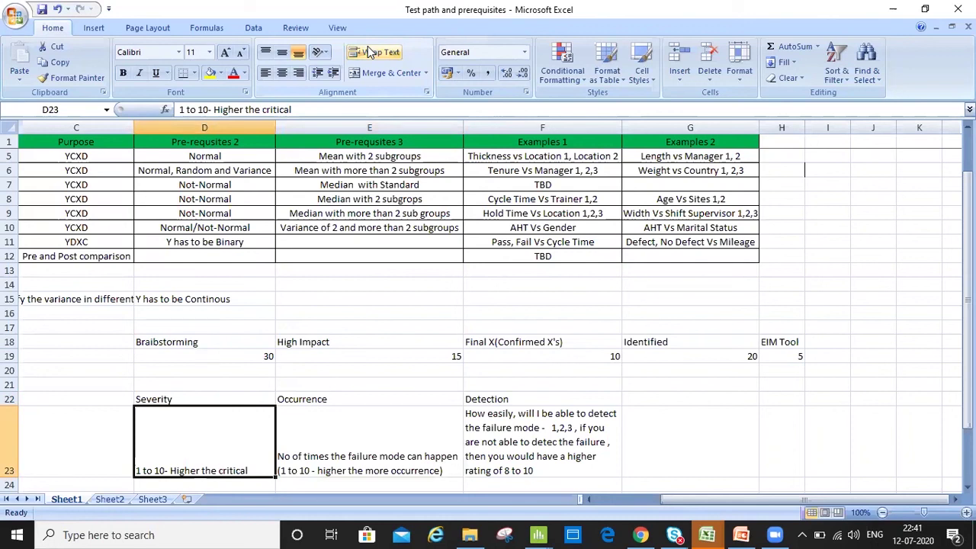
Enter the text "Secondary email id" in cell D26, three rows below the Severity note
key("Down")
key("Down")
key("Down")
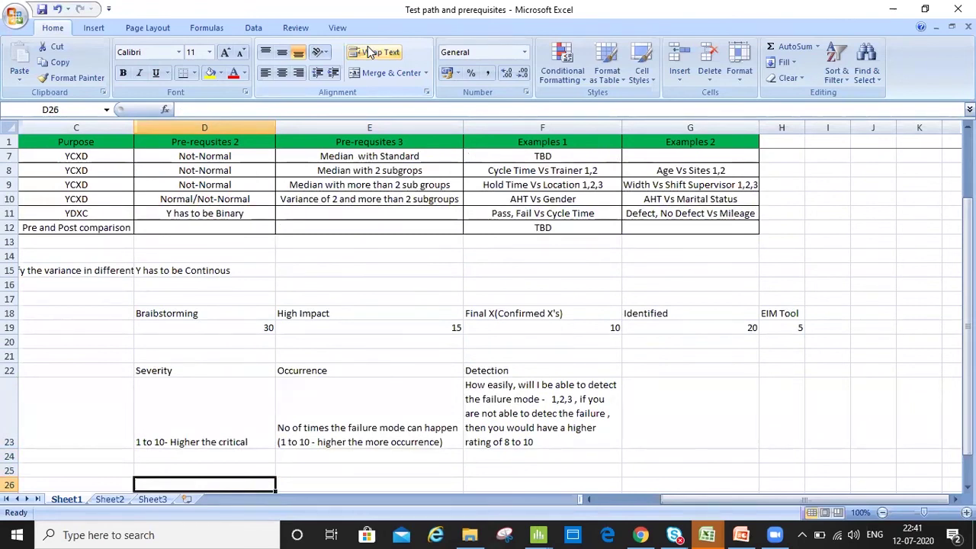
type("ema")
key("BackSpace")
key("BackSpace")
key("BackSpace")
type("Seco")
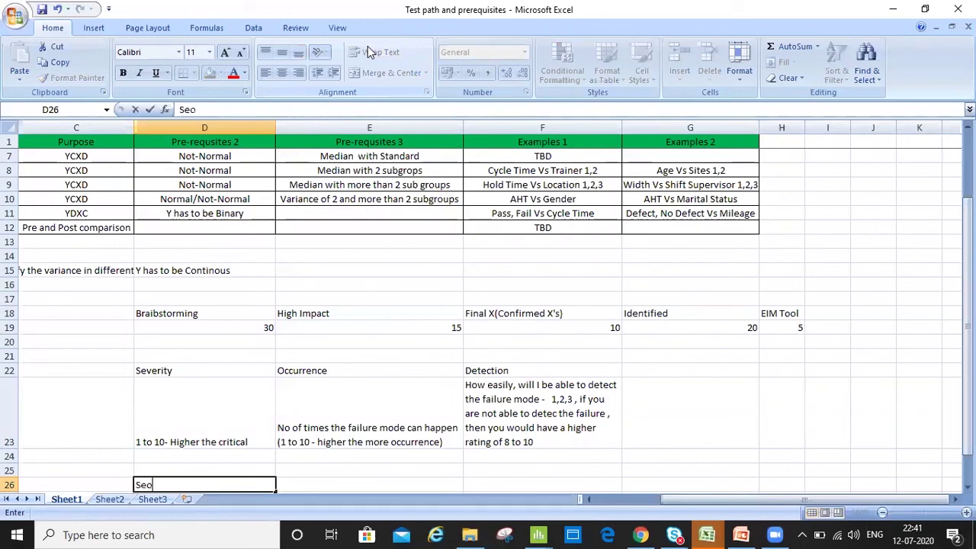
type("ndary ea")
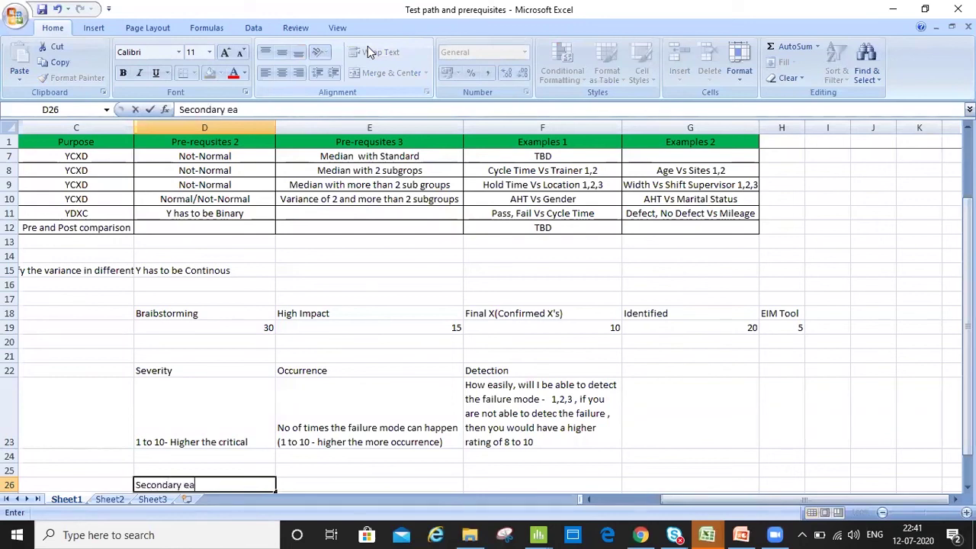
key("BackSpace")
type("mail id")
key("Return")
key("Up")
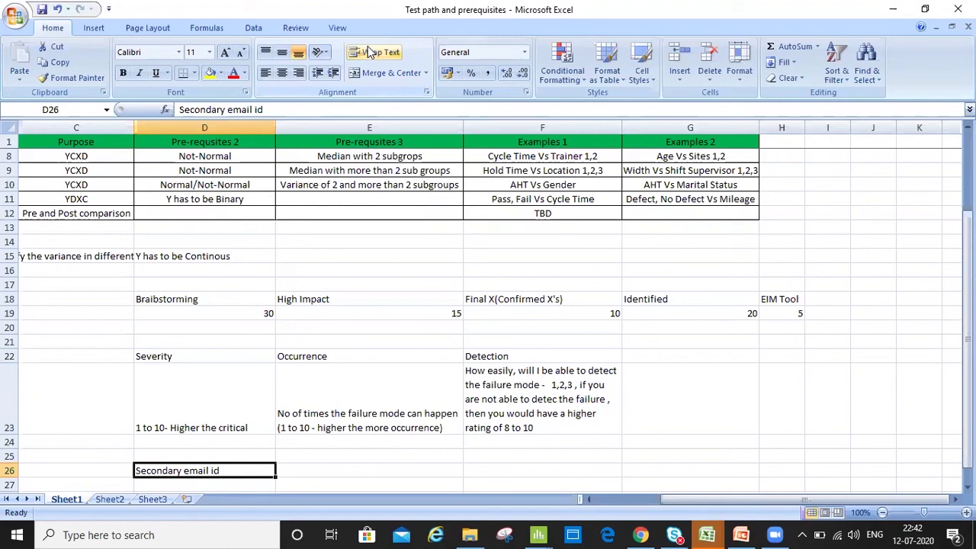
key("Return")
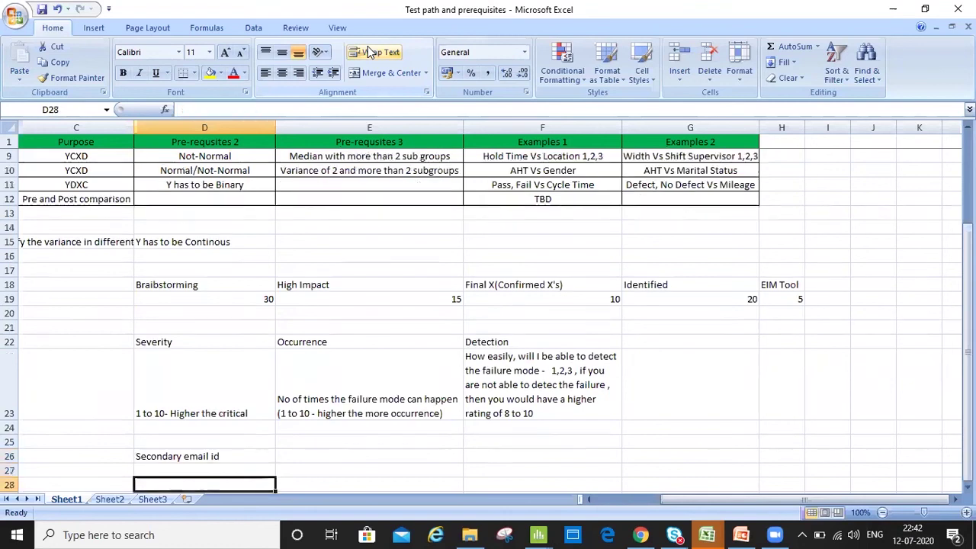
key("Right")
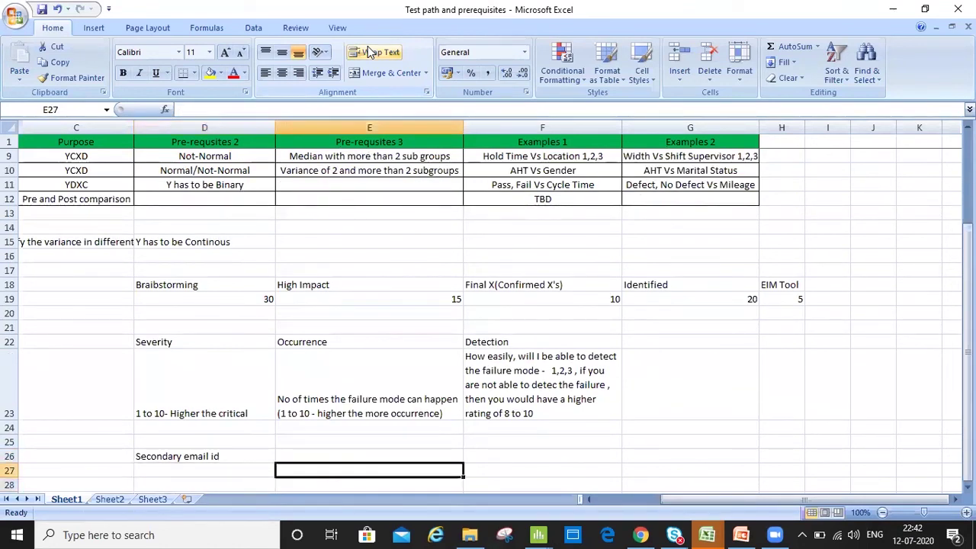
key("Up")
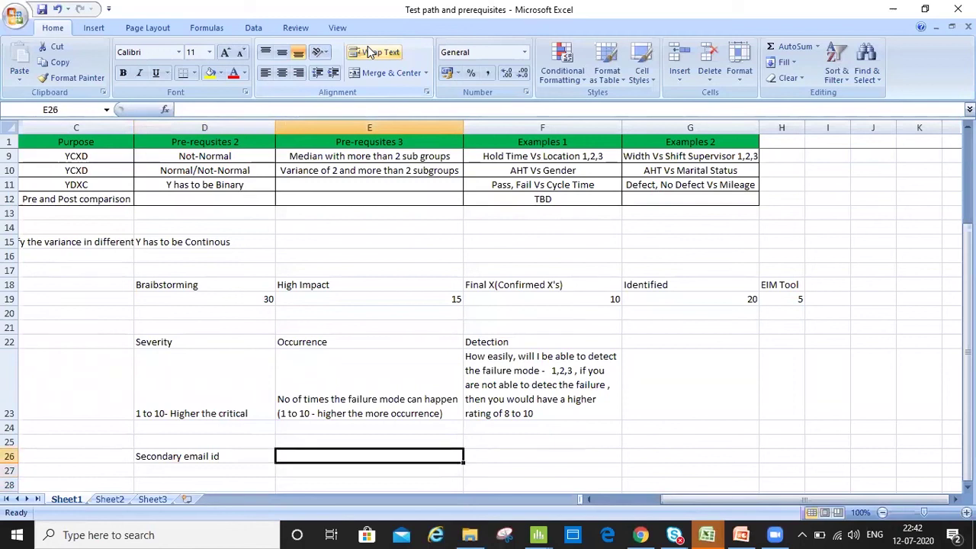
key("Right")
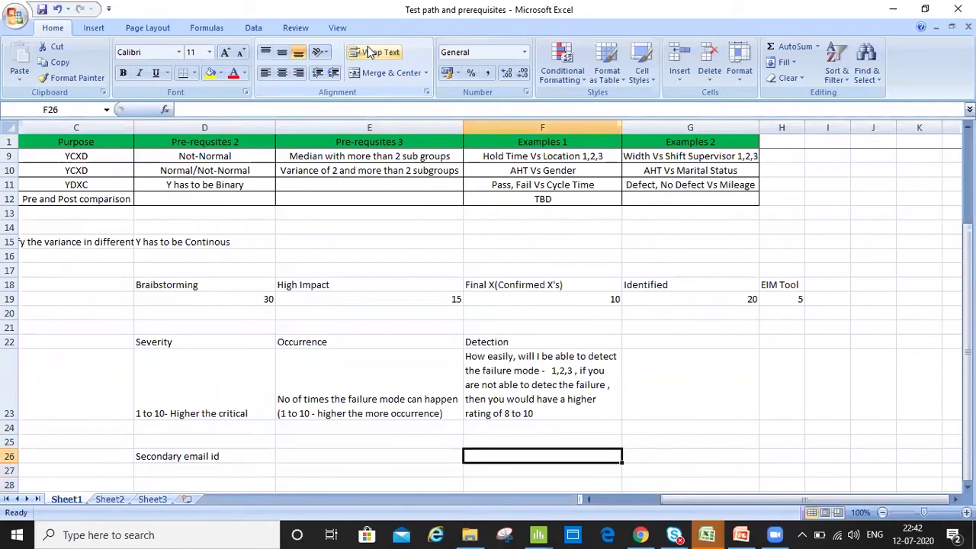
Review the Severity, Occurrence and Detection rating notes in cells D23, E23 and F23 one after another
key("Left")
key("Left")
key("Up")
key("Up")
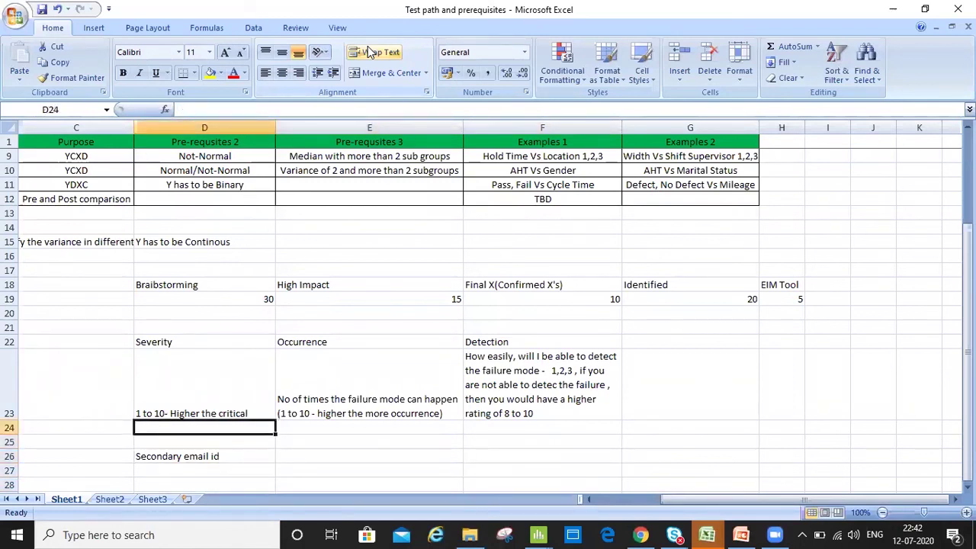
key("Up")
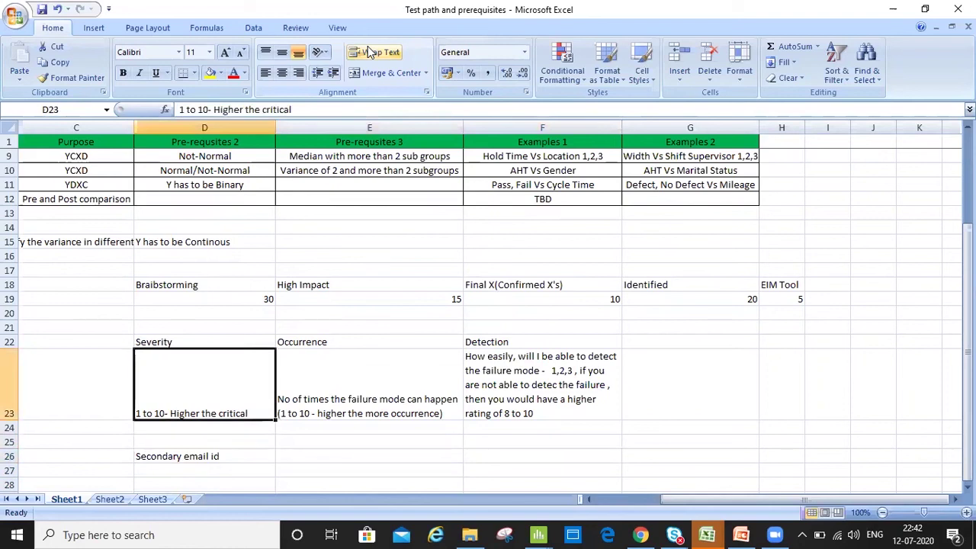
key("Right")
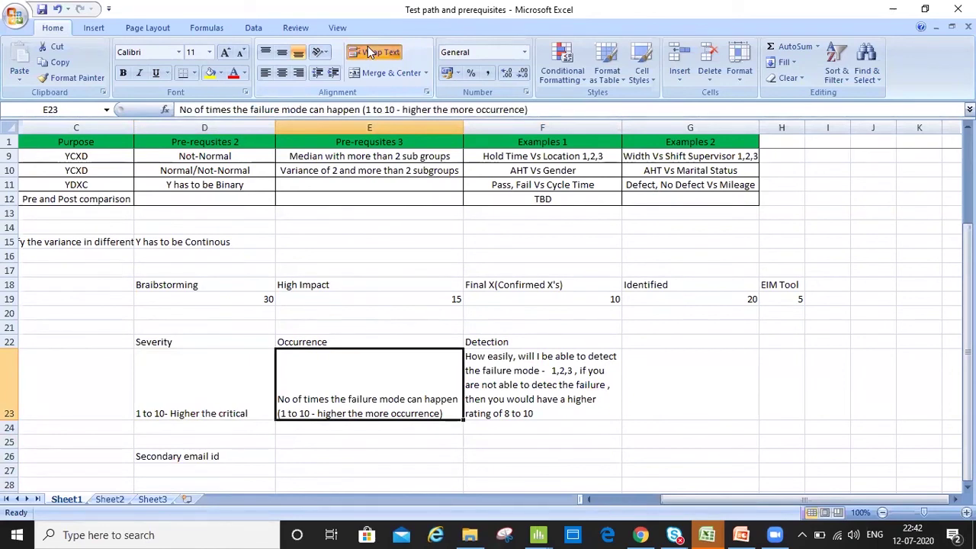
key("Right")
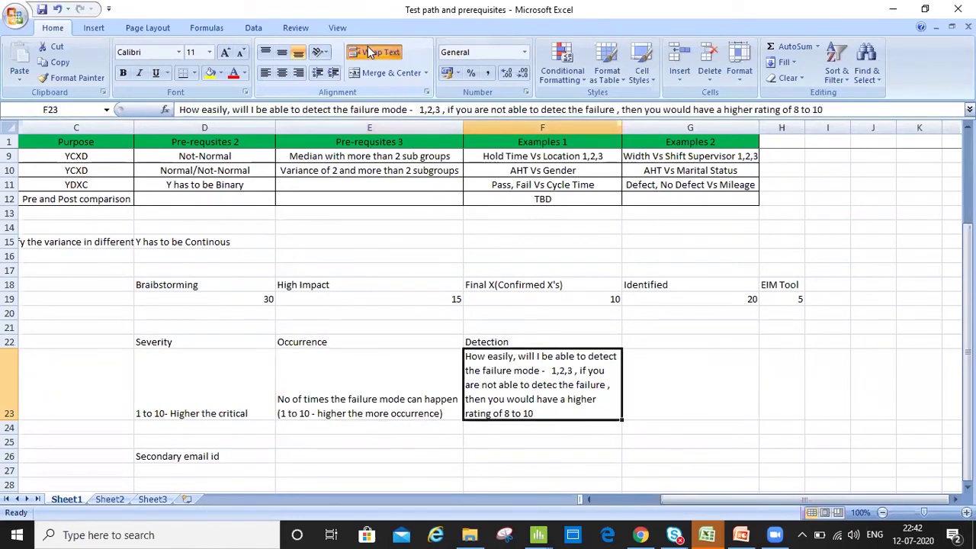